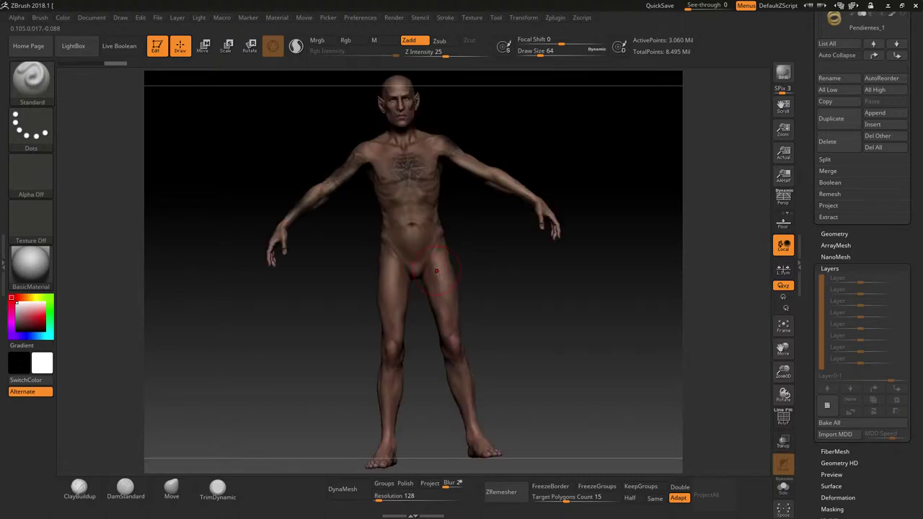
Step: Make brush strokes paint colour only: Zadd off, Rgb on at intensity 100
{"action": "left_click_drag", "start_coordinate": [551, 337], "coordinate": [476, 206]}
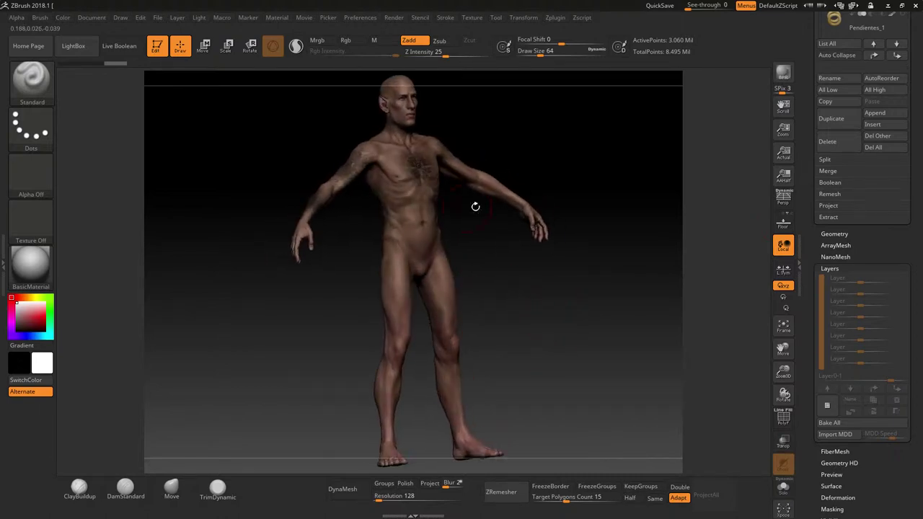
{"action": "left_click_drag", "start_coordinate": [560, 326], "coordinate": [579, 314]}
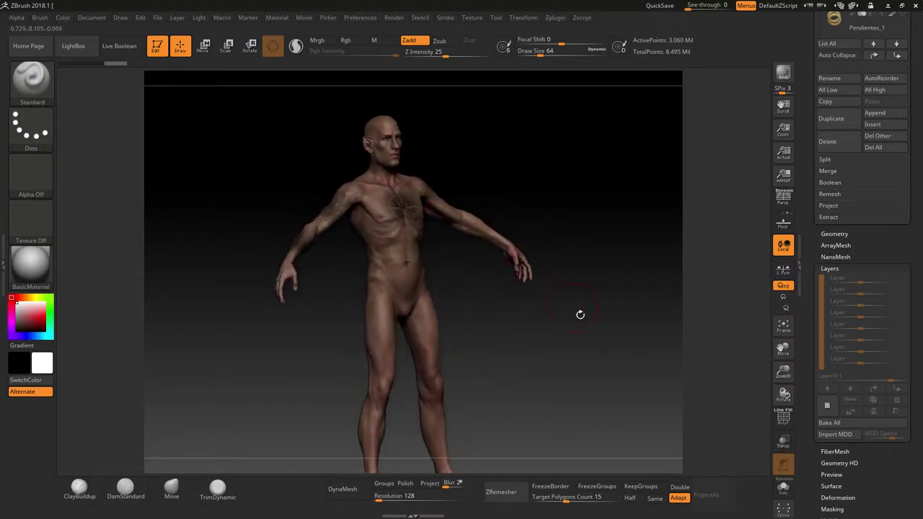
{"action": "left_click_drag", "start_coordinate": [529, 367], "coordinate": [523, 358]}
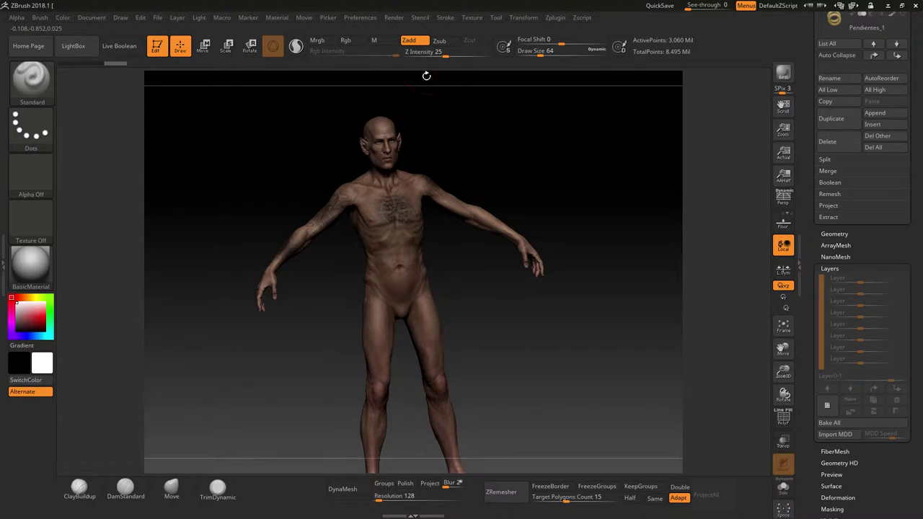
{"action": "left_click", "coordinate": [413, 42]}
{"action": "left_click", "coordinate": [351, 41]}
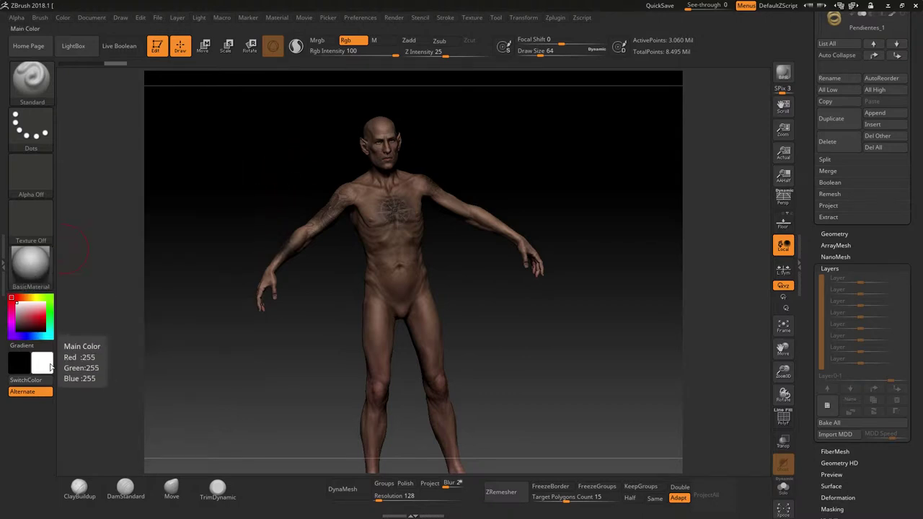
Step: Fill the whole humanoid with white polypaint using Color > FillObject
{"action": "left_click", "coordinate": [64, 19]}
{"action": "left_click", "coordinate": [83, 223]}
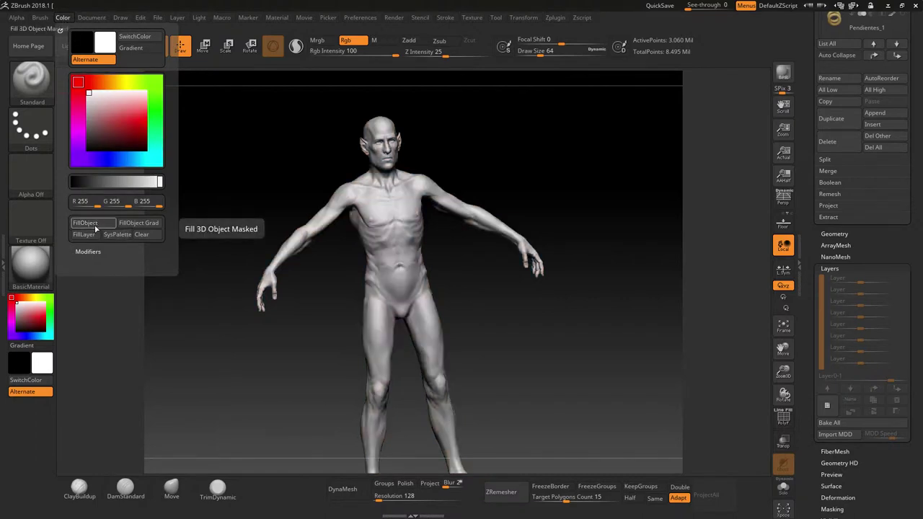
{"action": "right_click_drag", "start_coordinate": [269, 375], "coordinate": [247, 375], "text": "ctrl"}
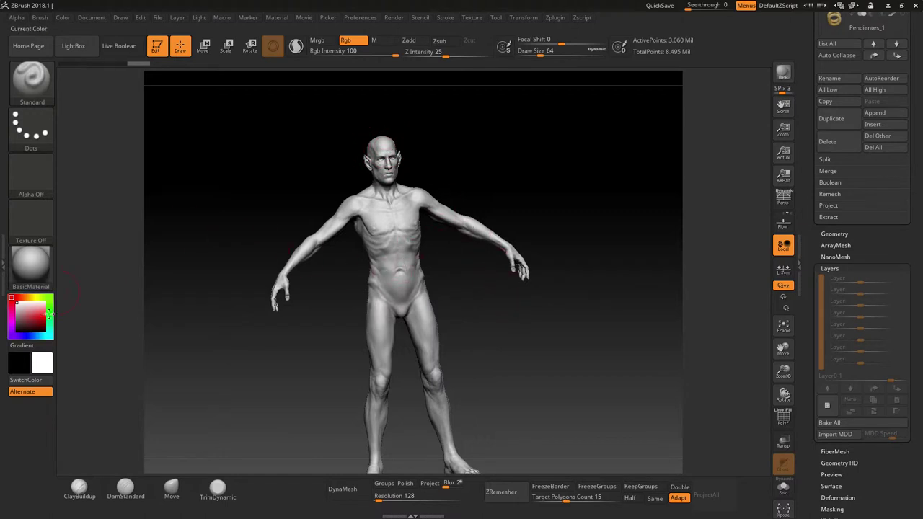
Step: Pick skin tone R 225, G 161, B 123 and fill the whole model with it
{"action": "left_click", "coordinate": [22, 297]}
{"action": "left_click", "coordinate": [32, 311]}
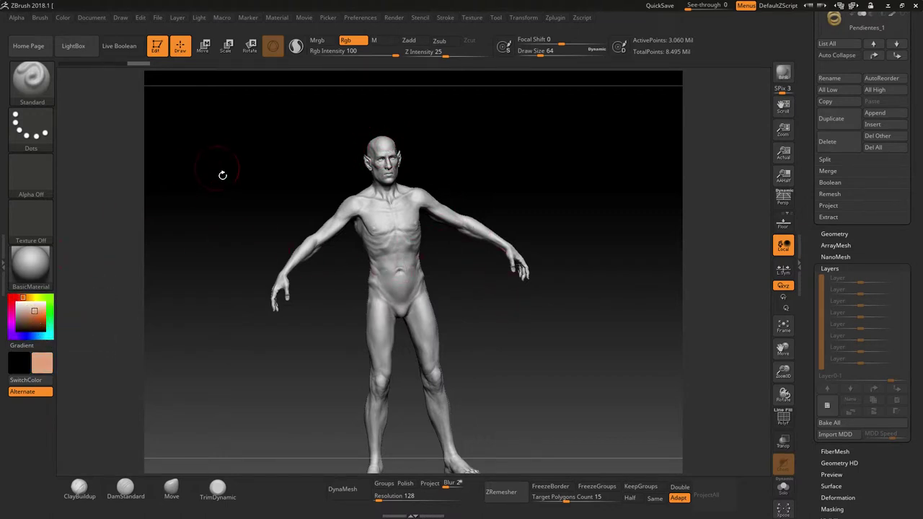
{"action": "left_click", "coordinate": [62, 18]}
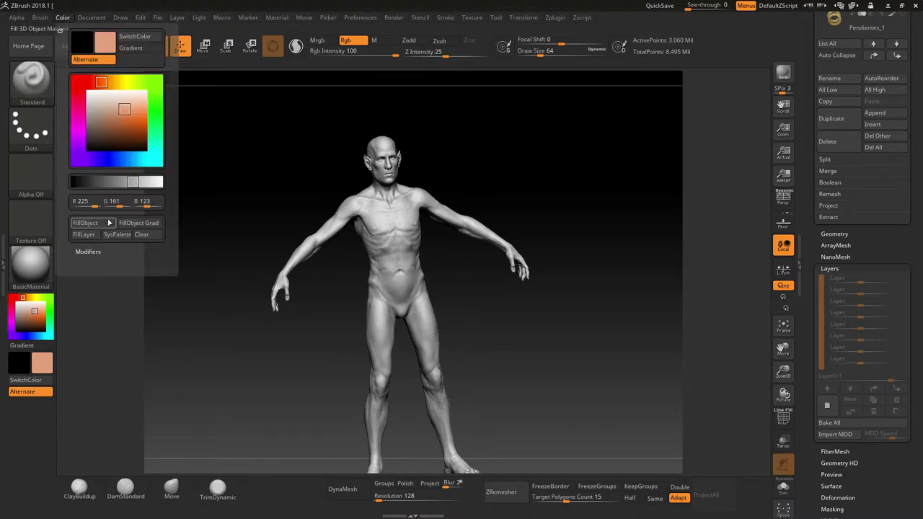
{"action": "left_click", "coordinate": [85, 223]}
{"action": "mouse_move", "coordinate": [482, 346]}
{"action": "left_mouse_down", "text": "alt"}
{"action": "mouse_move", "coordinate": [578, 254]}
{"action": "mouse_move", "coordinate": [498, 267]}
{"action": "left_mouse_up", "text": "alt"}
{"action": "mouse_move", "coordinate": [496, 194]}
{"action": "left_mouse_down"}
{"action": "mouse_move", "coordinate": [515, 214]}
{"action": "mouse_move", "coordinate": [497, 254]}
{"action": "mouse_move", "coordinate": [432, 93]}
{"action": "left_mouse_up"}
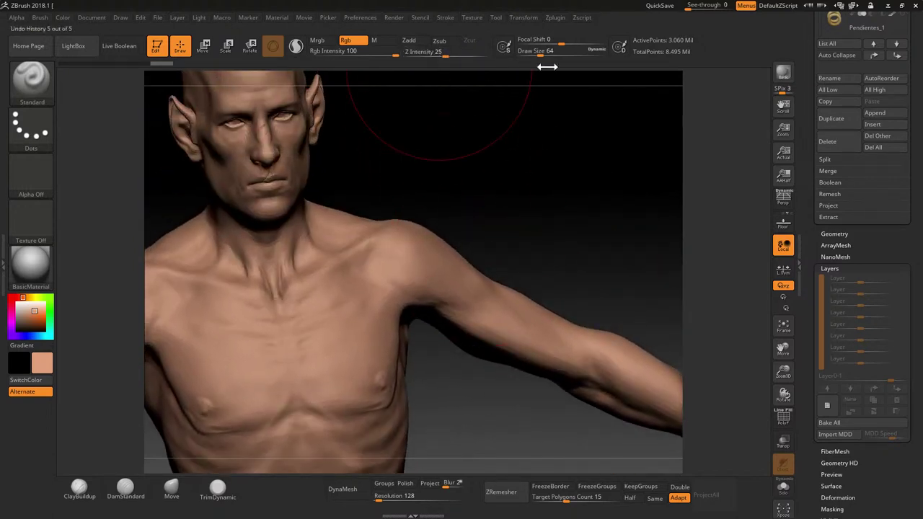
Step: Set Draw Size to 7, choose pink, and paint a flush on the cheek near the ear
{"action": "left_click_drag", "start_coordinate": [546, 56], "coordinate": [522, 56]}
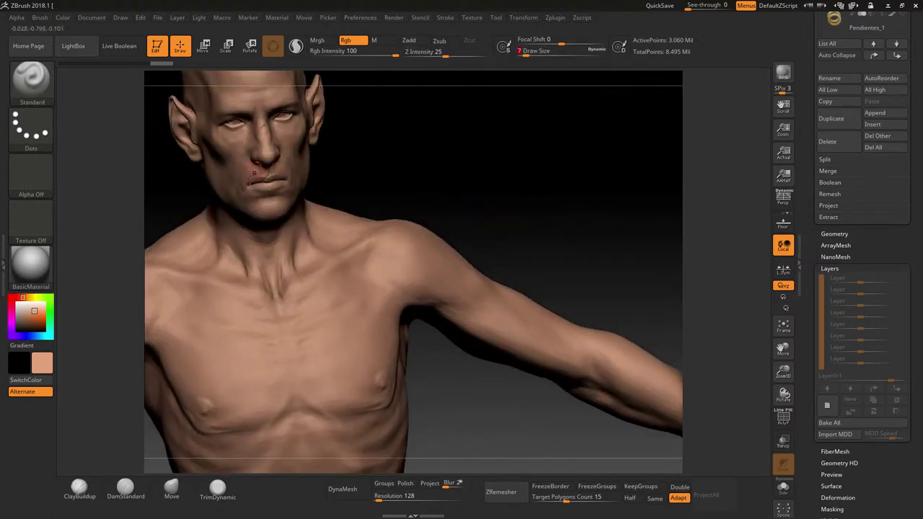
{"action": "left_click", "coordinate": [17, 298]}
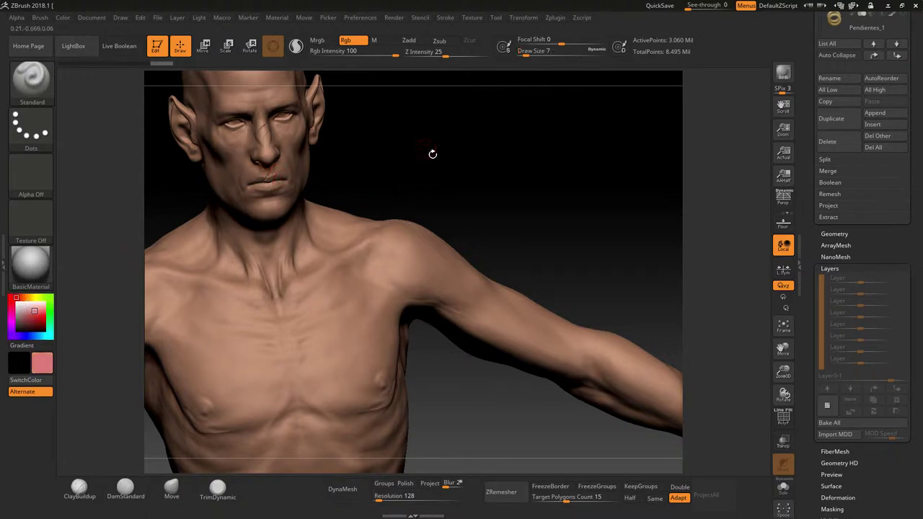
{"action": "left_click_drag", "start_coordinate": [430, 164], "coordinate": [160, 253]}
{"action": "mouse_move", "coordinate": [386, 250]}
{"action": "left_mouse_down", "text": "alt"}
{"action": "mouse_move", "coordinate": [343, 204]}
{"action": "mouse_move", "coordinate": [499, 189]}
{"action": "left_mouse_up", "text": "alt"}
{"action": "left_click_drag", "start_coordinate": [286, 176], "coordinate": [276, 205]}
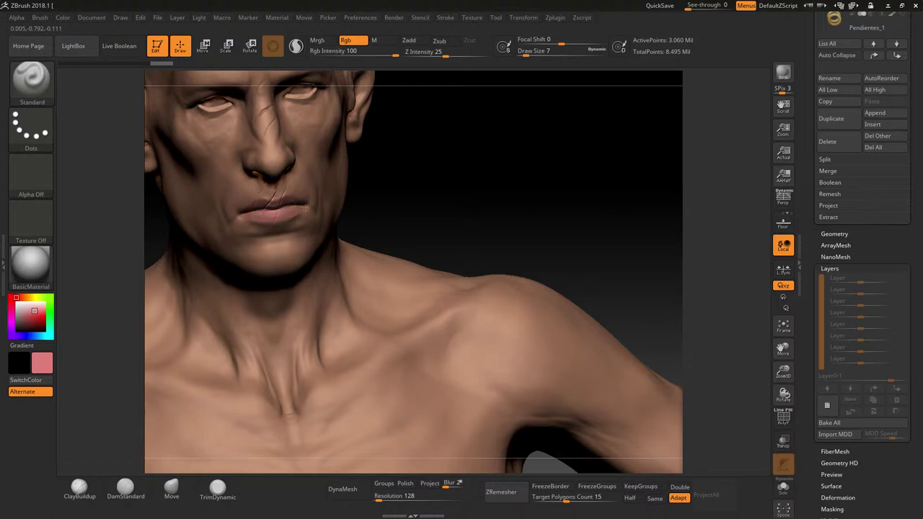
{"action": "mouse_move", "coordinate": [457, 199]}
{"action": "left_mouse_down"}
{"action": "mouse_move", "coordinate": [521, 233]}
{"action": "mouse_move", "coordinate": [348, 219]}
{"action": "left_mouse_up"}
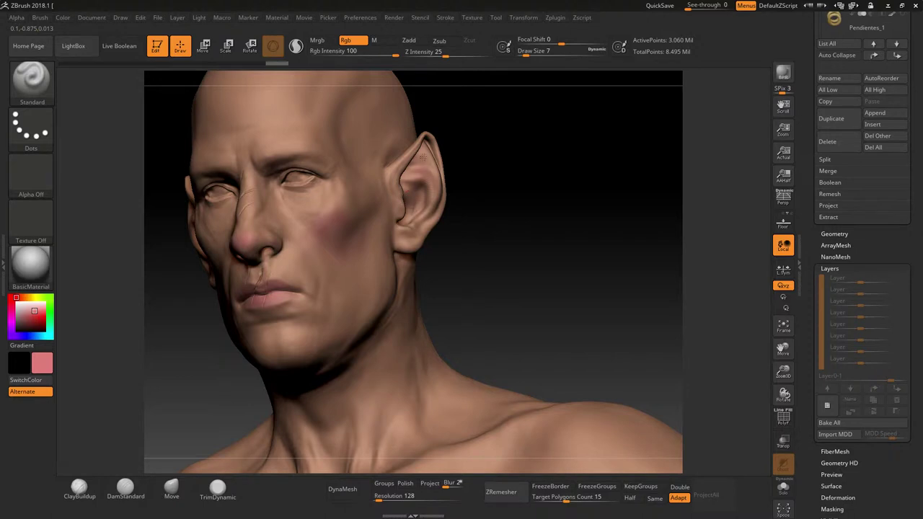
{"action": "mouse_move", "coordinate": [618, 274]}
{"action": "left_mouse_down"}
{"action": "mouse_move", "coordinate": [594, 217]}
{"action": "mouse_move", "coordinate": [584, 211]}
{"action": "left_mouse_up"}
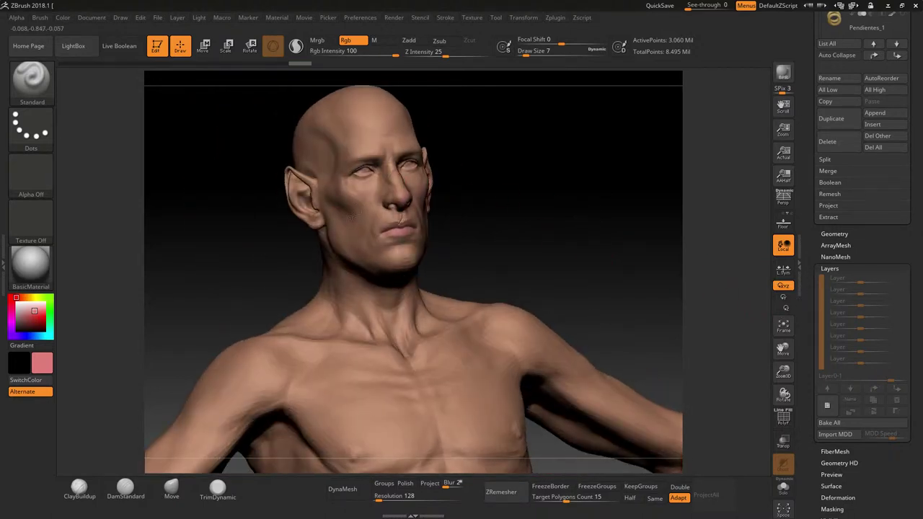
{"action": "mouse_move", "coordinate": [548, 238]}
{"action": "left_mouse_down"}
{"action": "mouse_move", "coordinate": [570, 233]}
{"action": "mouse_move", "coordinate": [599, 259]}
{"action": "left_mouse_up"}
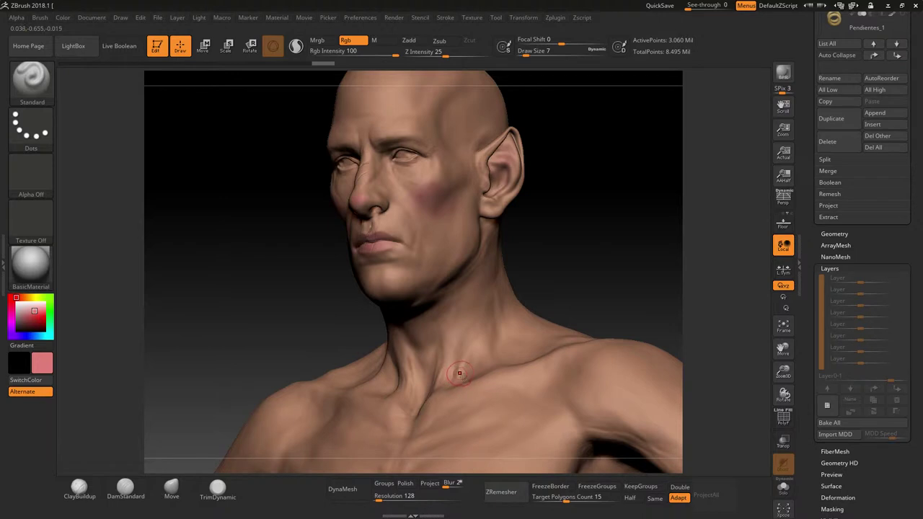
Step: Swap colours with V so pink is main and the peach skin tone secondary
{"action": "key", "text": "v"}
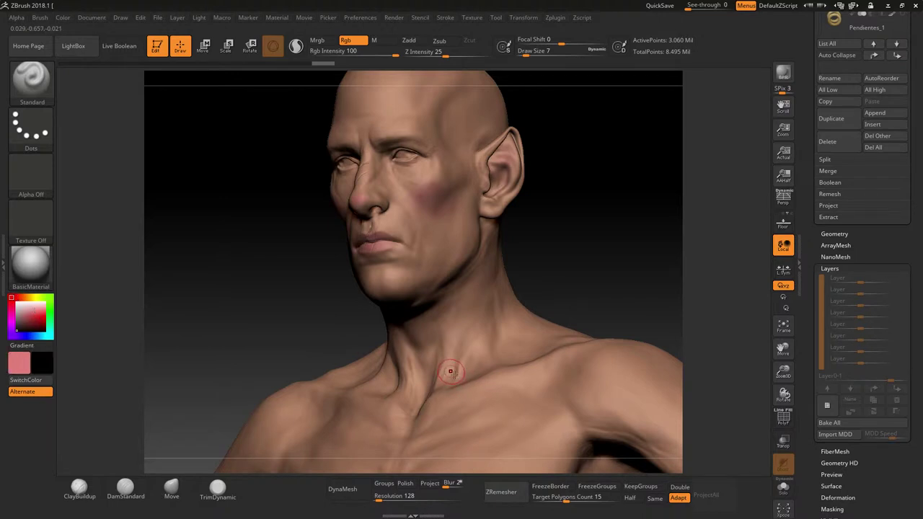
{"action": "key", "text": "v"}
{"action": "key", "text": "v"}
{"action": "key", "text": "v"}
{"action": "key", "text": "v"}
{"action": "key", "text": "v"}
{"action": "key", "text": "v"}
{"action": "key", "text": "c"}
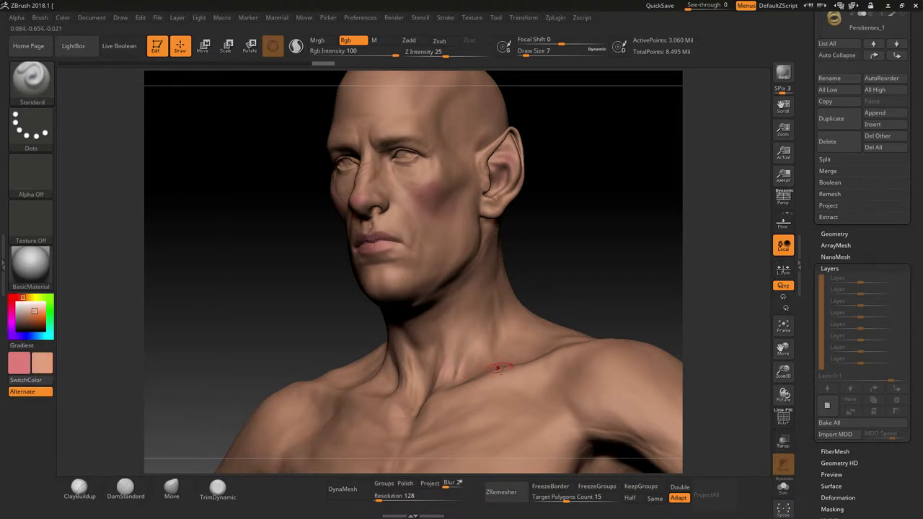
{"action": "key", "text": "v"}
{"action": "right_click_drag", "start_coordinate": [466, 405], "coordinate": [275, 242]}
{"action": "key", "text": "v"}
{"action": "key", "text": "v"}
{"action": "key", "text": "v"}
{"action": "key", "text": "v"}
{"action": "key", "text": "v"}
{"action": "key", "text": "v"}
{"action": "key", "text": "v"}
{"action": "key", "text": "v"}
{"action": "key", "text": "v"}
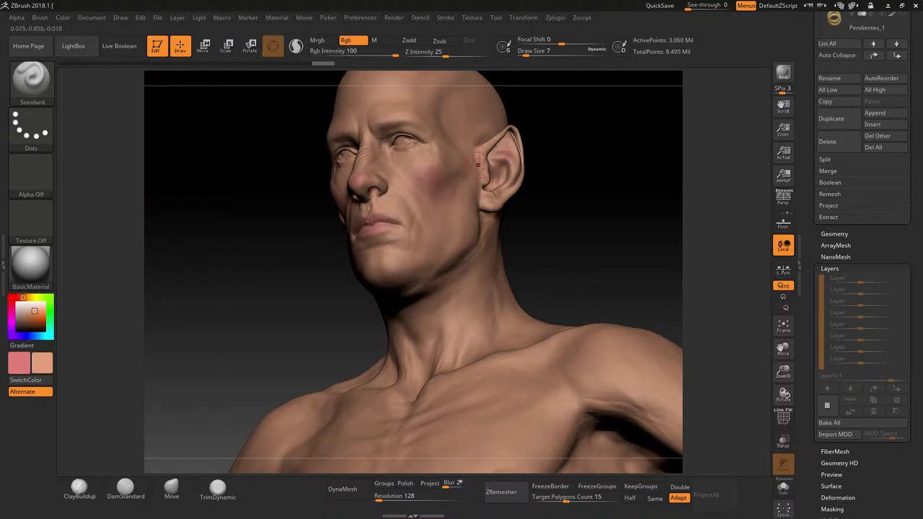
{"action": "key", "text": "v"}
{"action": "key", "text": "v"}
{"action": "left_click_drag", "start_coordinate": [247, 276], "coordinate": [330, 230]}
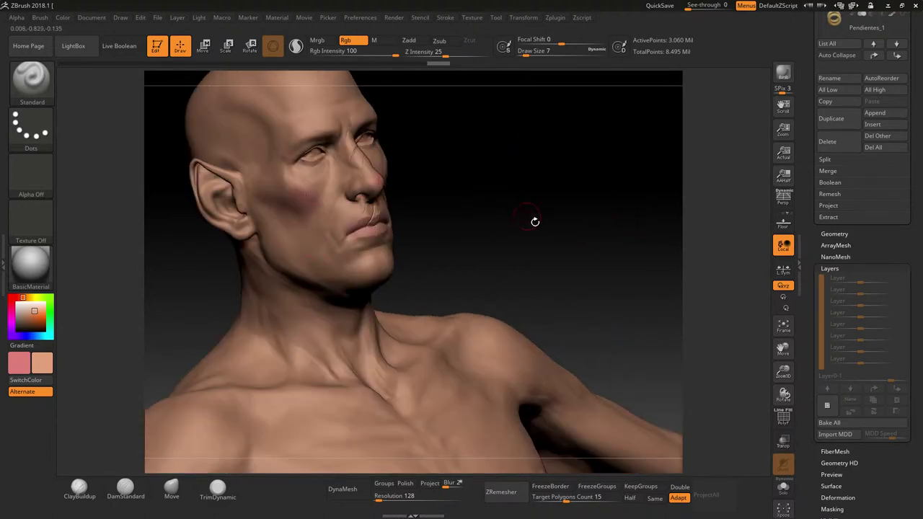
{"action": "left_click", "coordinate": [64, 17]}
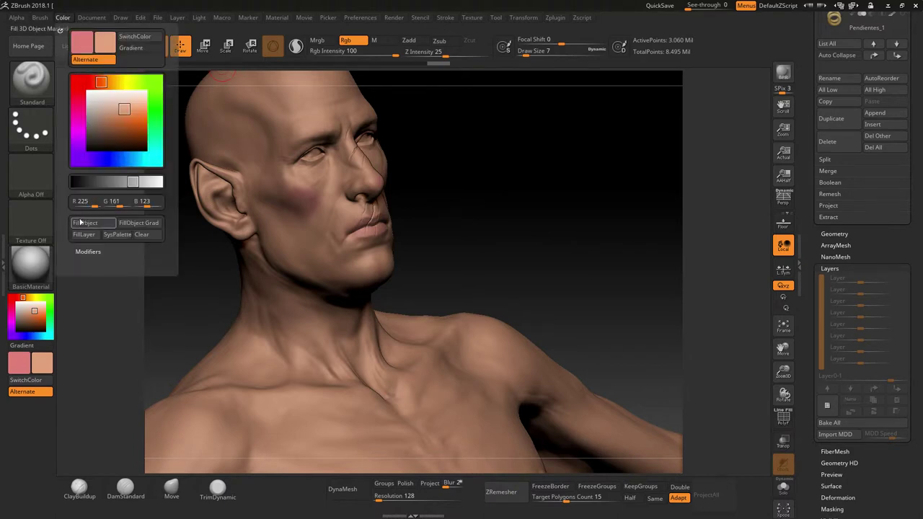
Step: Add a new layer and paint pink flush on the nose, cheeks, neck and shoulders
{"action": "left_click_drag", "start_coordinate": [480, 255], "coordinate": [565, 214]}
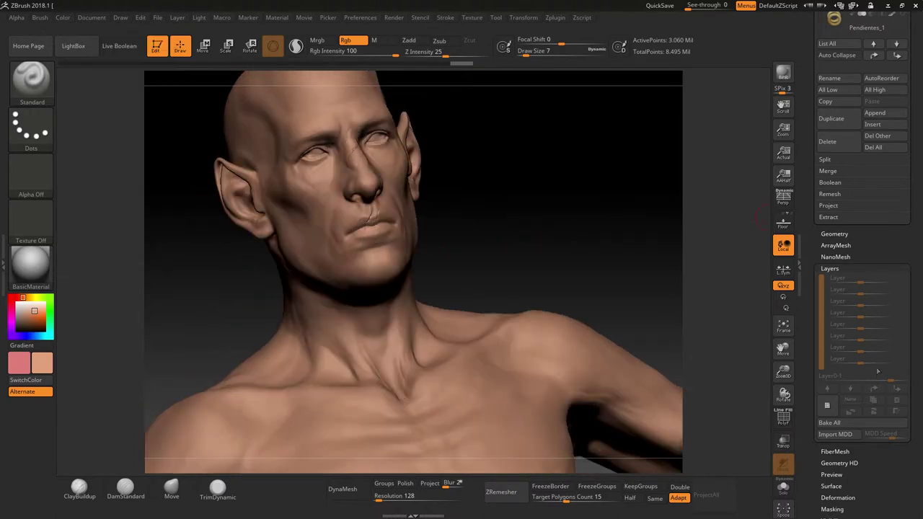
{"action": "left_click", "coordinate": [826, 405]}
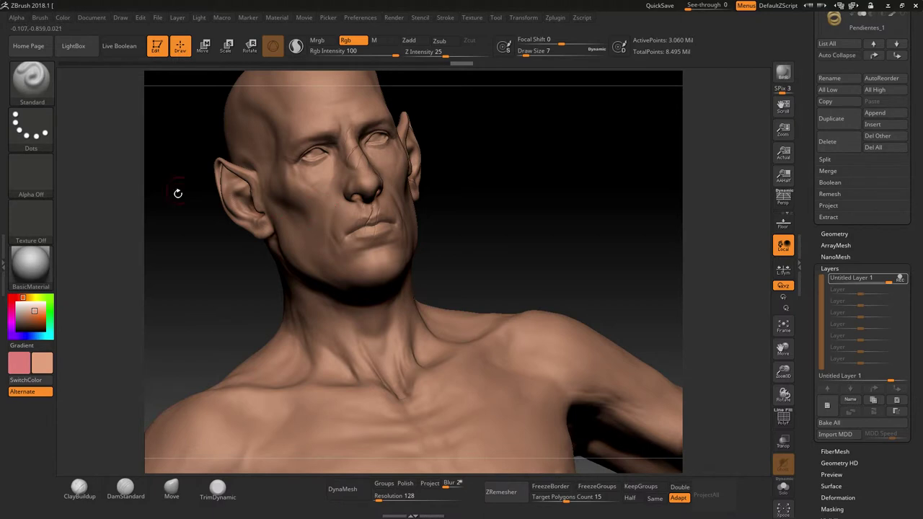
{"action": "key", "text": "v"}
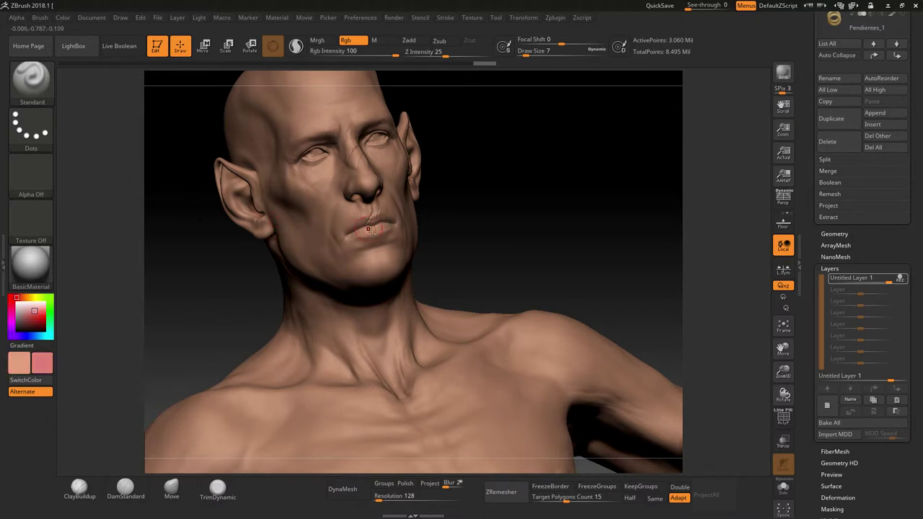
{"action": "left_click_drag", "start_coordinate": [369, 223], "coordinate": [374, 224], "text": "shift"}
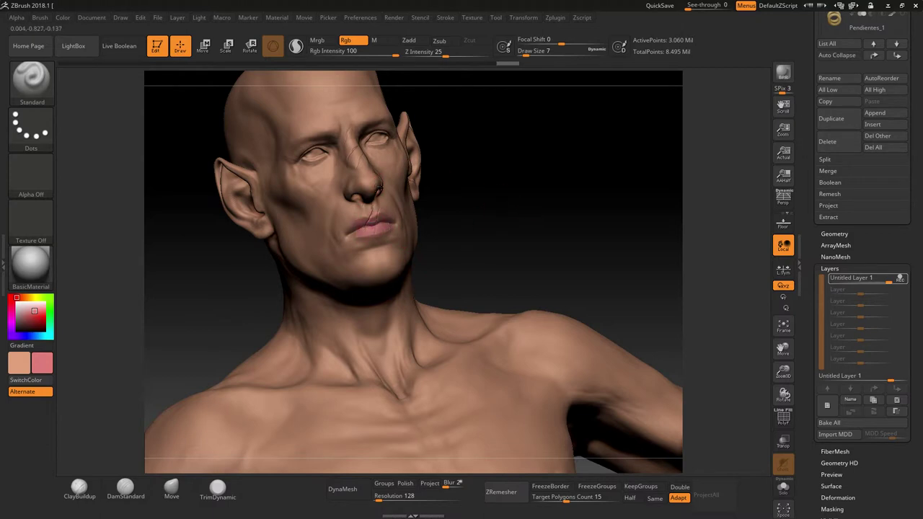
{"action": "left_click_drag", "start_coordinate": [361, 179], "coordinate": [371, 189]}
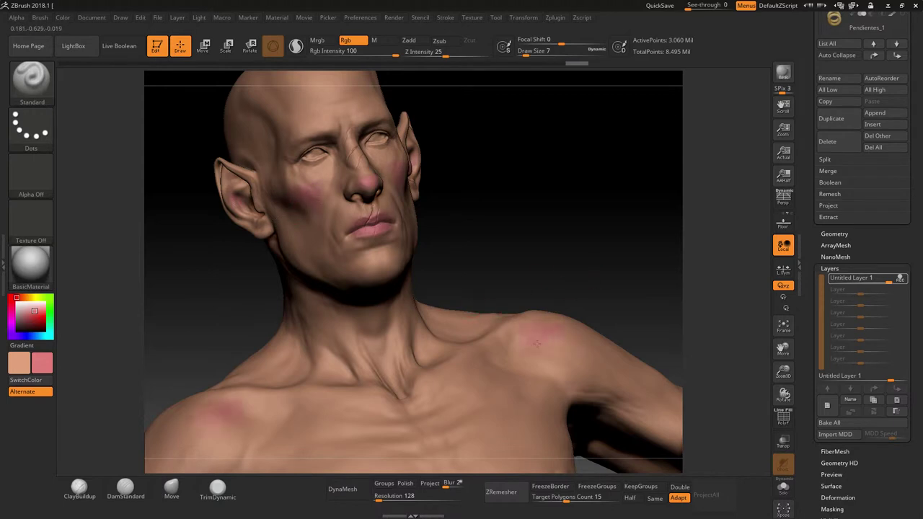
{"action": "left_click_drag", "start_coordinate": [355, 354], "coordinate": [338, 311]}
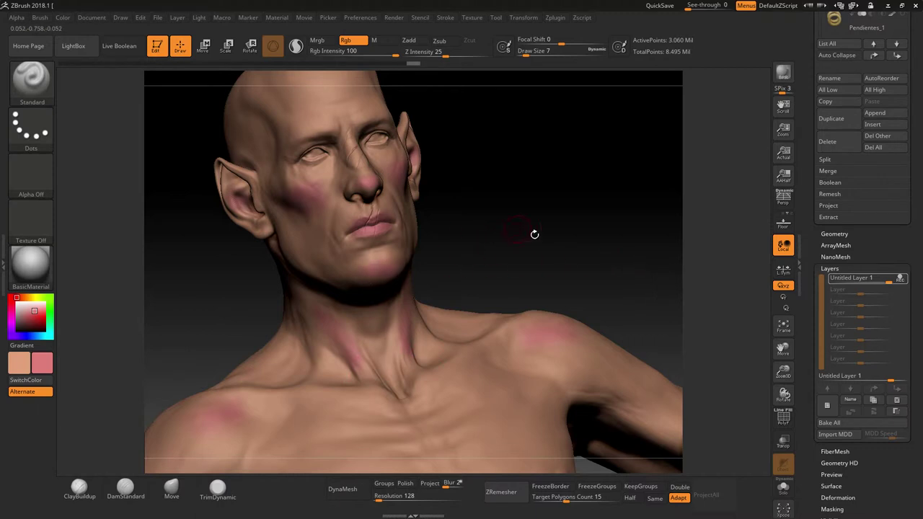
Step: Fade the flush layer's intensity down to 0.15576
{"action": "left_click_drag", "start_coordinate": [532, 227], "coordinate": [505, 123]}
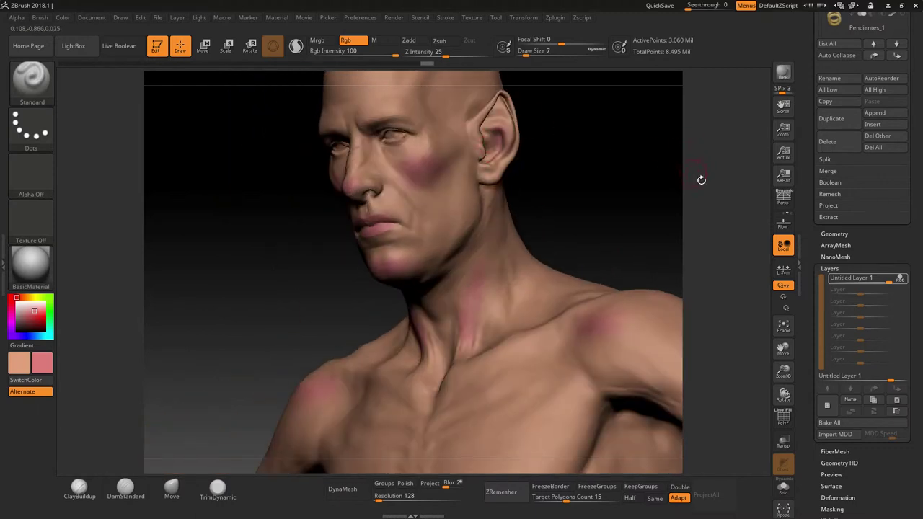
{"action": "left_click", "coordinate": [900, 278]}
{"action": "left_click_drag", "start_coordinate": [892, 380], "coordinate": [897, 384]}
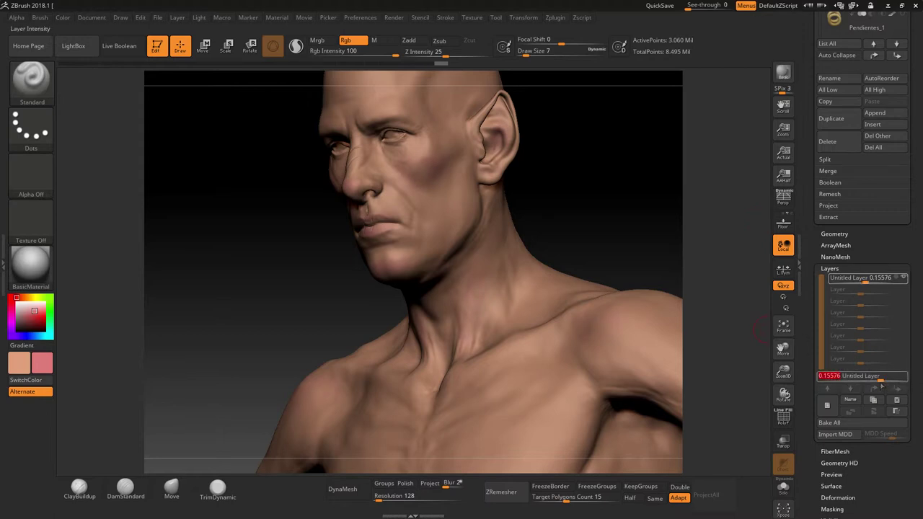
Step: Raise the flush layer intensity to 0.29089 and turn the figure to face front
{"action": "mouse_move", "coordinate": [892, 383]}
{"action": "left_mouse_down"}
{"action": "mouse_move", "coordinate": [906, 383]}
{"action": "mouse_move", "coordinate": [892, 383]}
{"action": "left_mouse_up"}
{"action": "mouse_move", "coordinate": [324, 254]}
{"action": "left_mouse_down"}
{"action": "mouse_move", "coordinate": [632, 189]}
{"action": "mouse_move", "coordinate": [698, 221]}
{"action": "mouse_move", "coordinate": [618, 151]}
{"action": "mouse_move", "coordinate": [631, 161]}
{"action": "mouse_move", "coordinate": [584, 173]}
{"action": "mouse_move", "coordinate": [556, 210]}
{"action": "mouse_move", "coordinate": [582, 227]}
{"action": "mouse_move", "coordinate": [589, 200]}
{"action": "mouse_move", "coordinate": [616, 199]}
{"action": "left_mouse_up"}
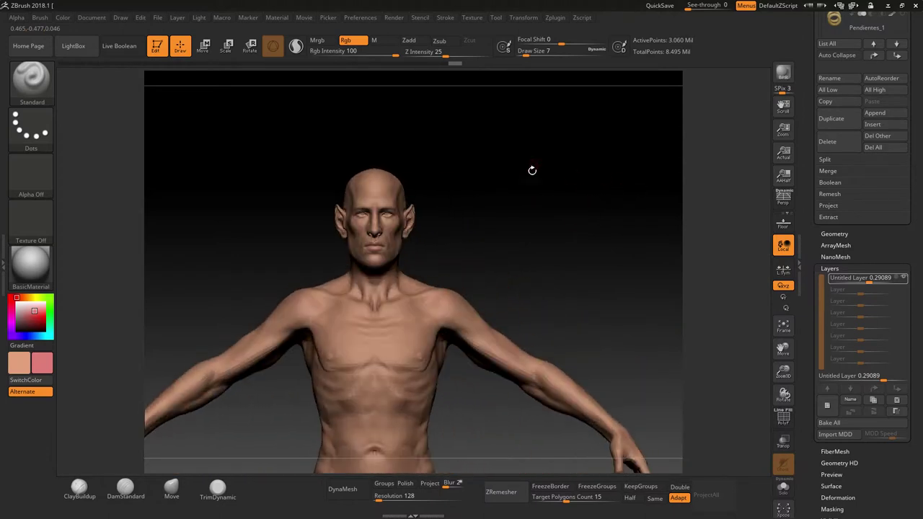
{"action": "left_click", "coordinate": [90, 19]}
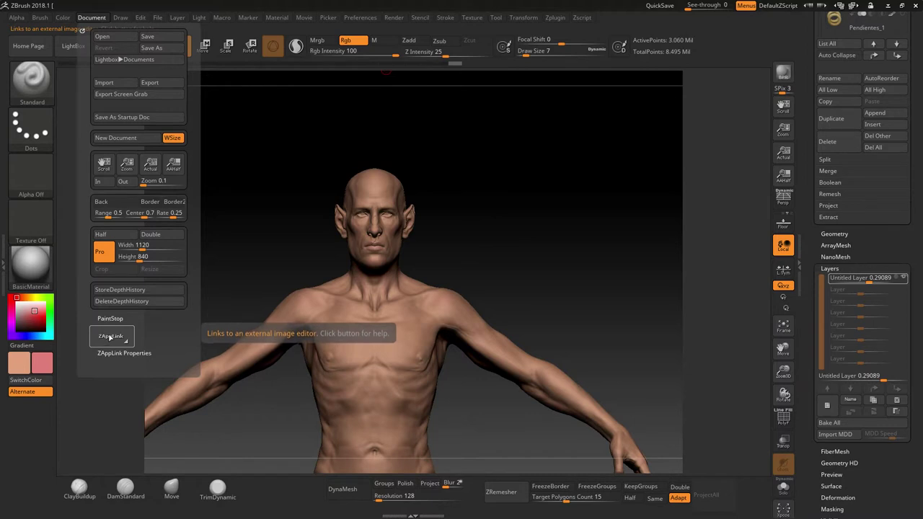
Step: Drop the model to the canvas via ZAppLink, then relaunch ZAppLink with its properties expanded
{"action": "left_click", "coordinate": [109, 336]}
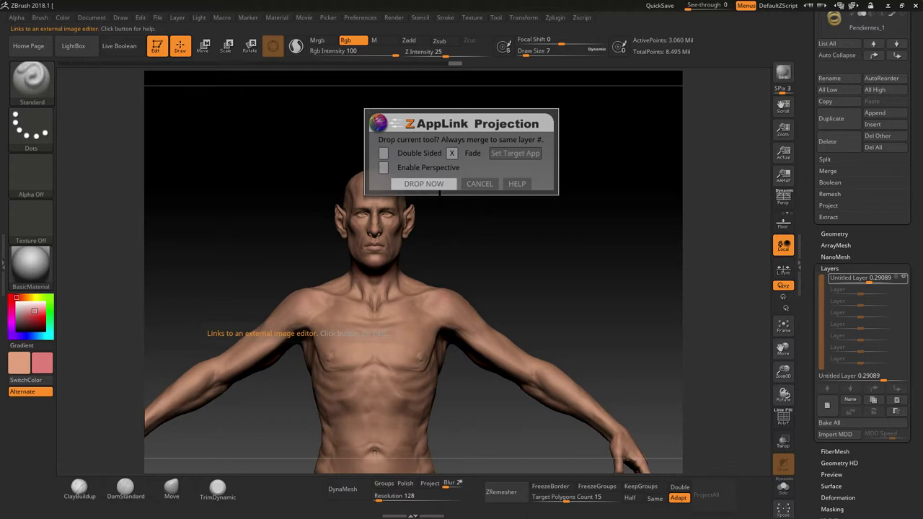
{"action": "left_click", "coordinate": [436, 186]}
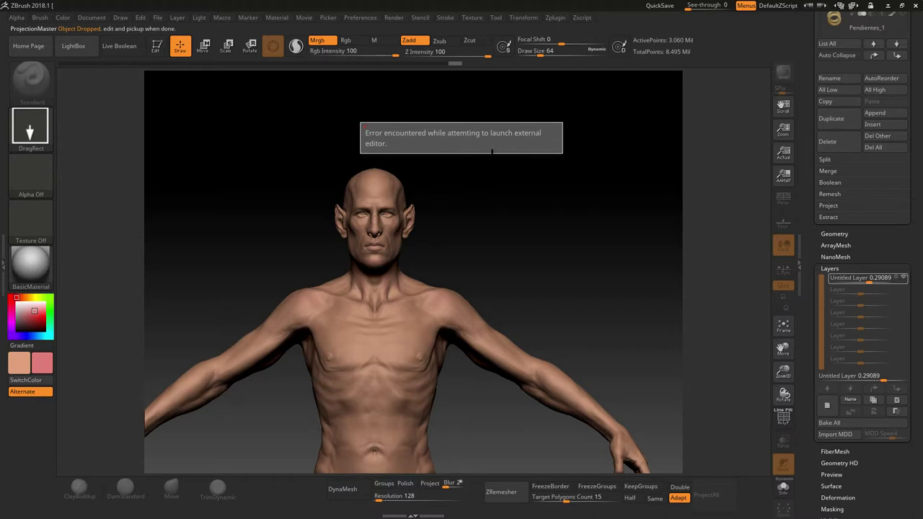
{"action": "left_click", "coordinate": [92, 19]}
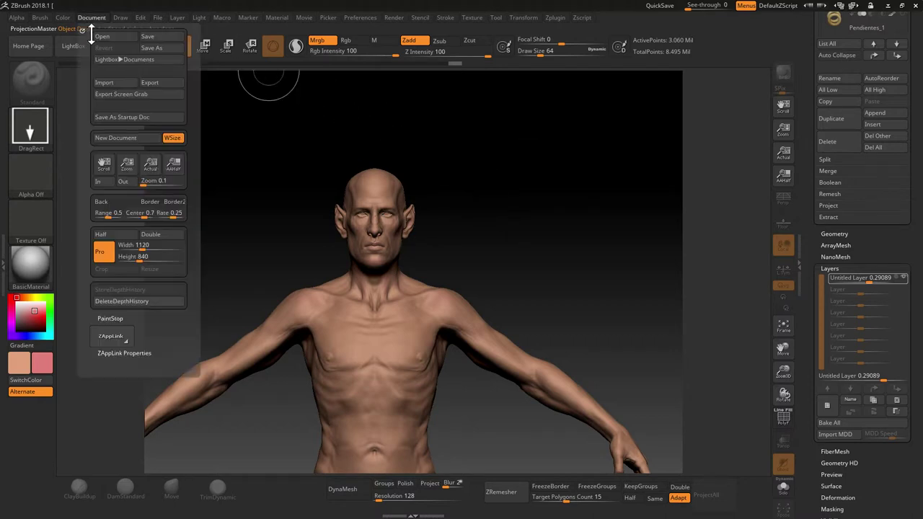
{"action": "left_click", "coordinate": [133, 356]}
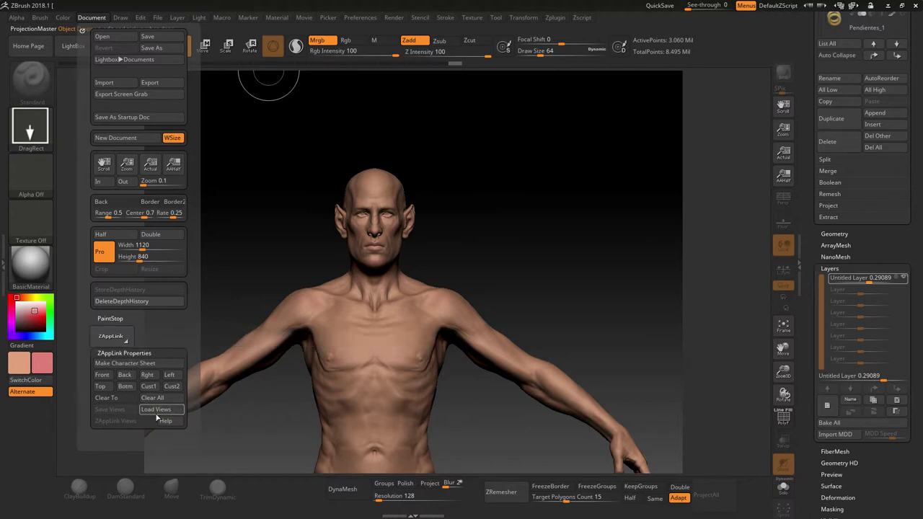
{"action": "left_click", "coordinate": [113, 333]}
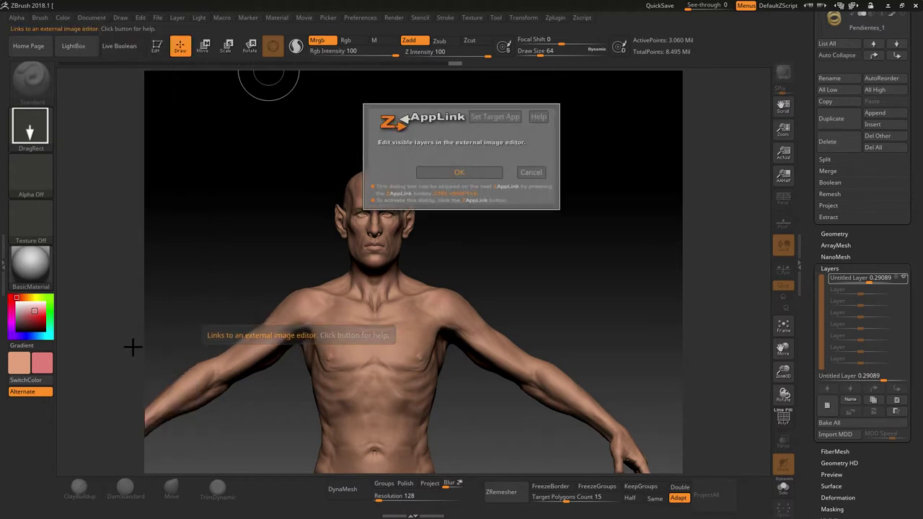
Step: Bake all layers into the model and send the visible layers to Adobe Photoshop CC 2019
{"action": "left_click", "coordinate": [458, 174]}
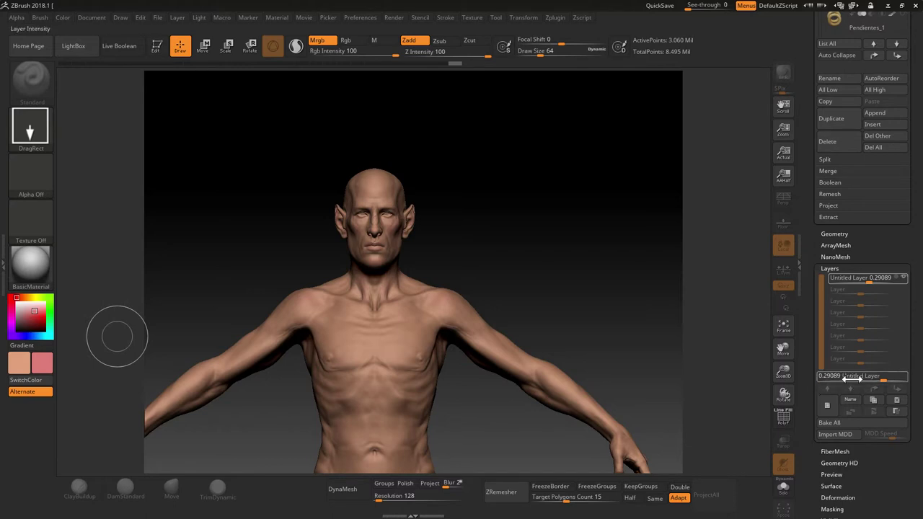
{"action": "left_click", "coordinate": [835, 422]}
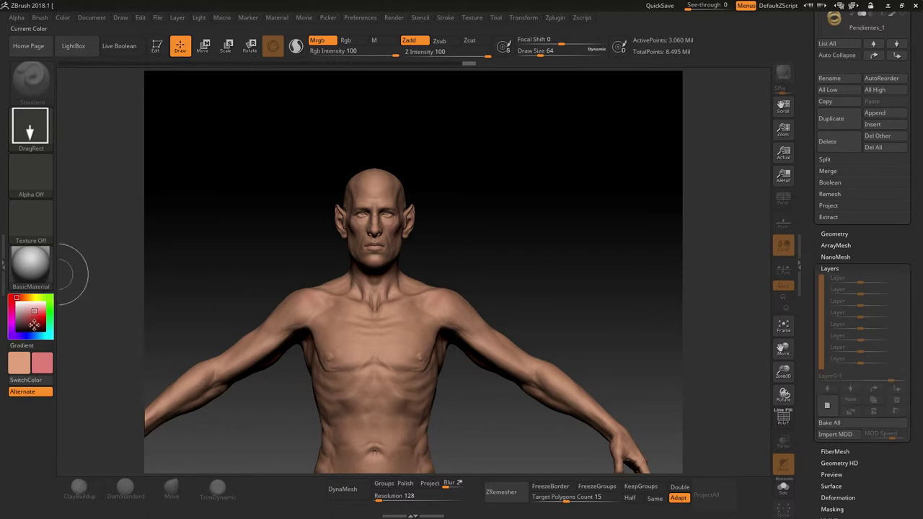
{"action": "left_click", "coordinate": [89, 19]}
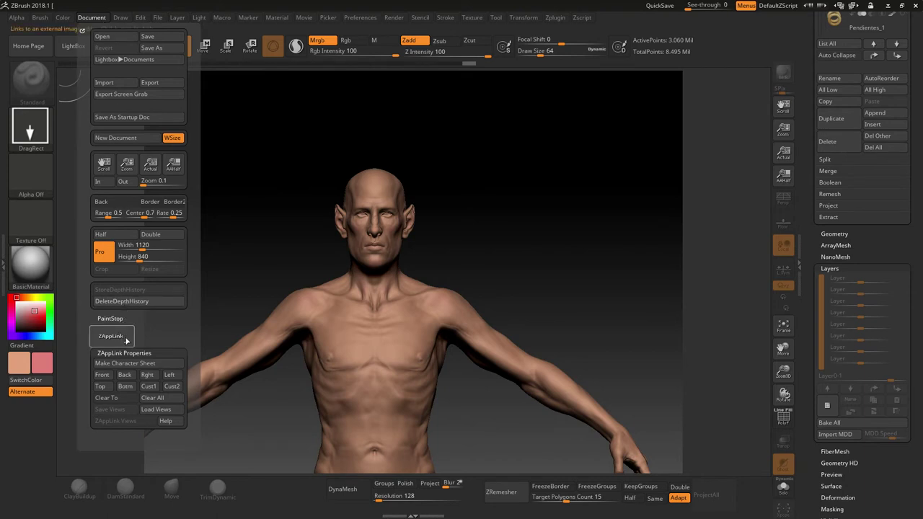
{"action": "left_click", "coordinate": [123, 335]}
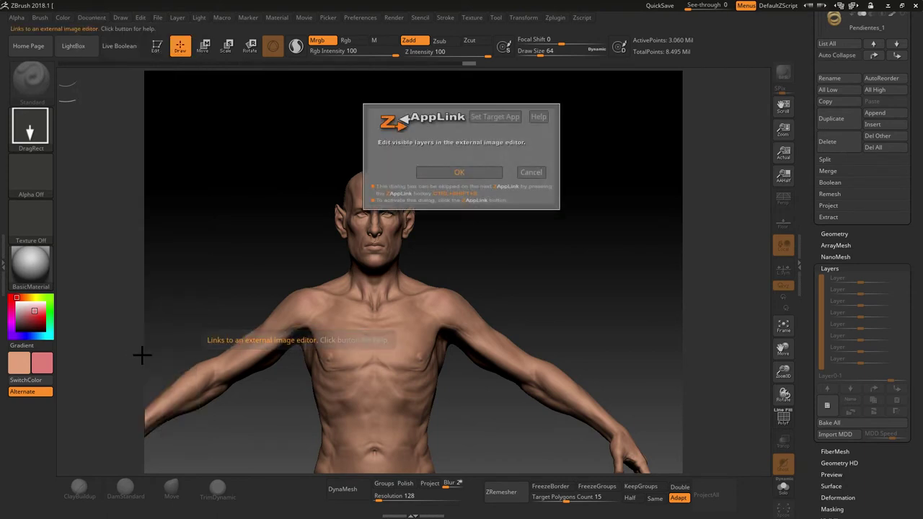
{"action": "left_click", "coordinate": [495, 117]}
{"action": "left_click", "coordinate": [467, 174]}
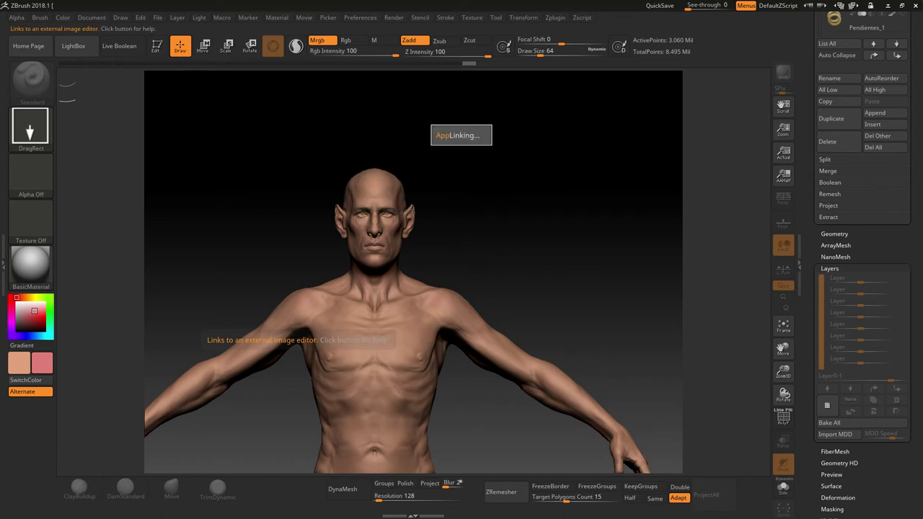